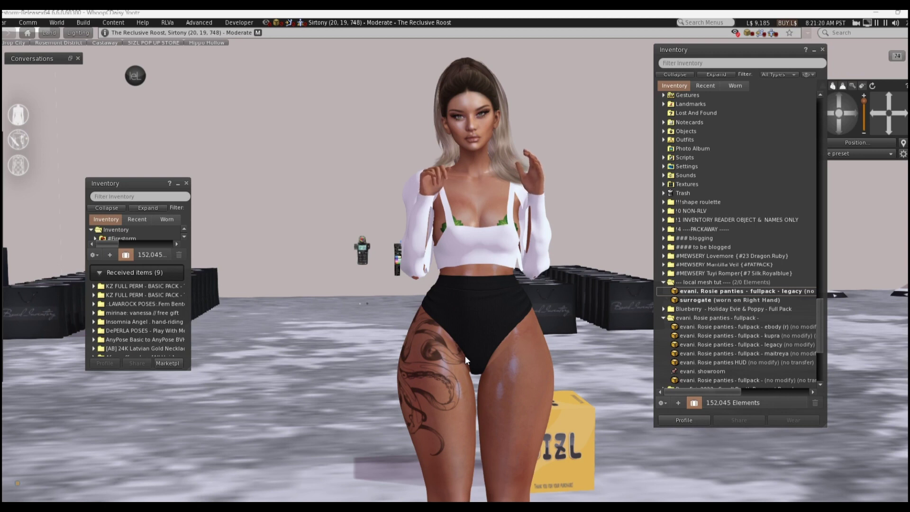
Change the avatar's standing animation from LULLABY to LULLABY9 and minimize the Animation Overrider
left_click_drag(476, 355, 462, 336, "alt")
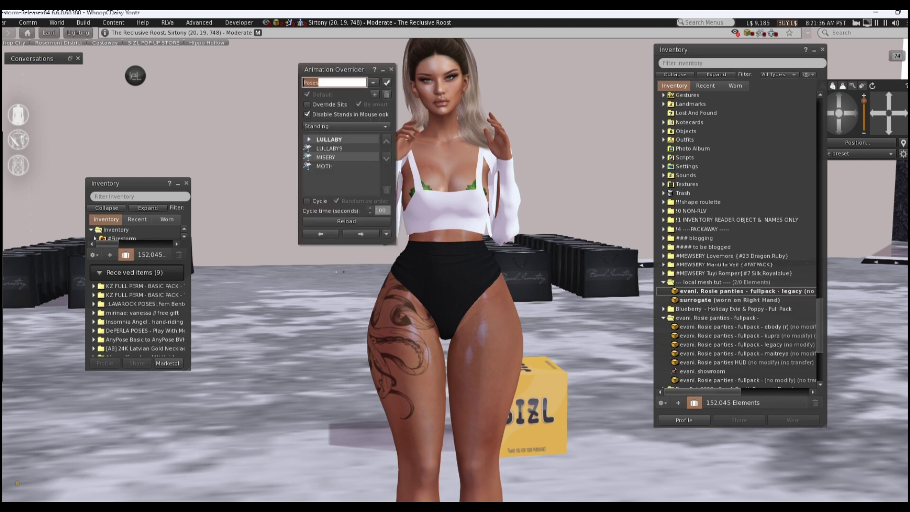
left_click(354, 234)
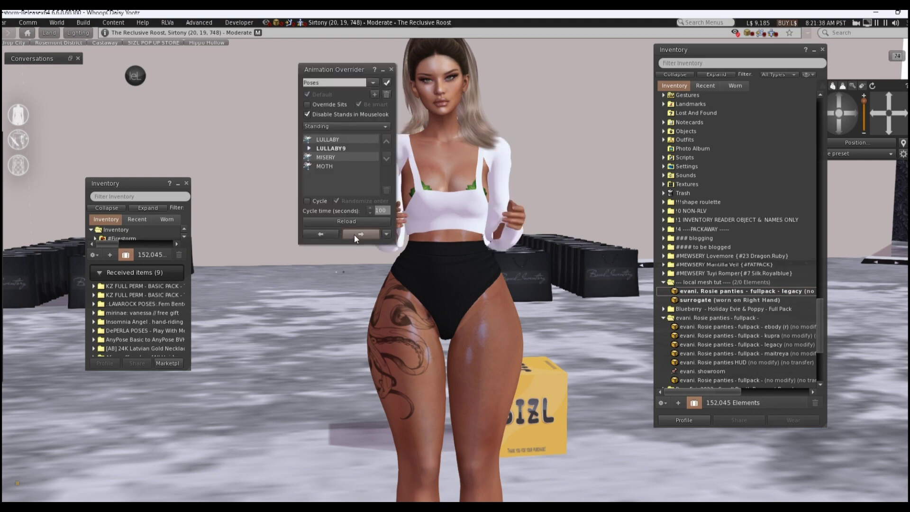
left_click(383, 71)
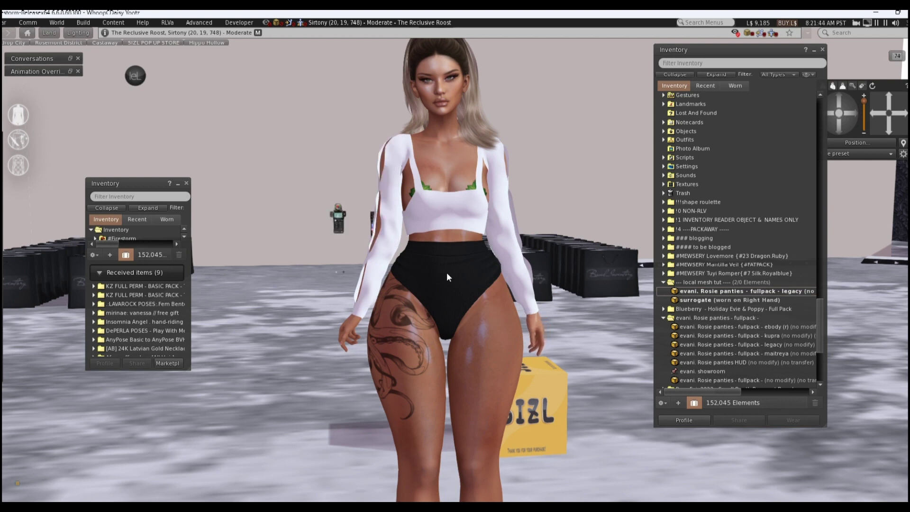
right_click(479, 238)
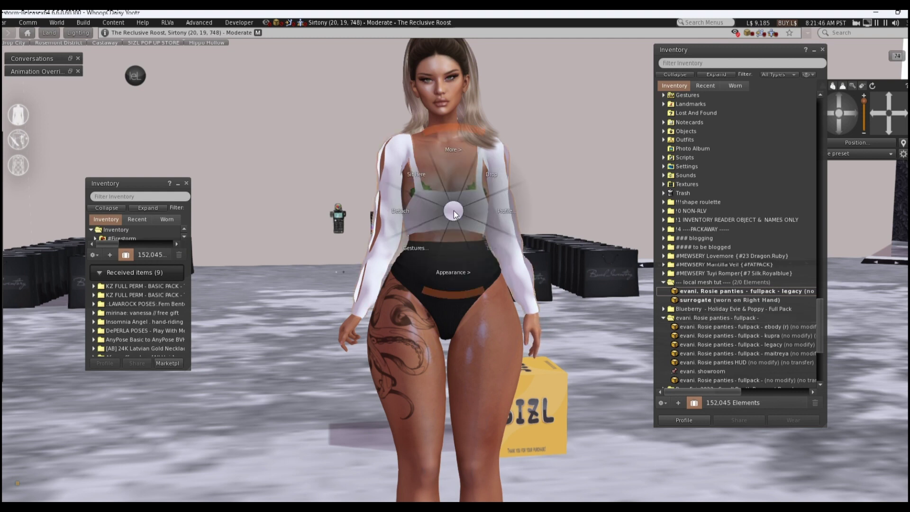
Edit the worn top attachment and view its General tab, showing the name surrogate
left_click(479, 234)
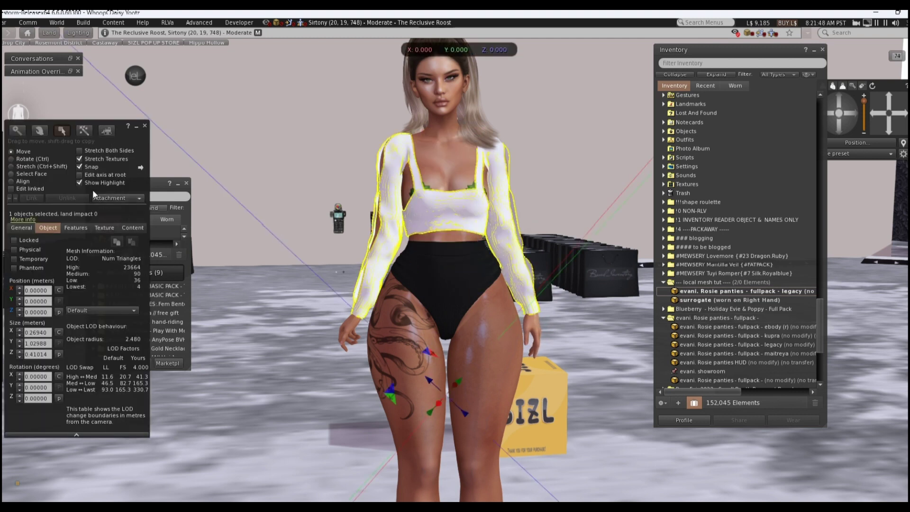
left_click_drag(133, 137, 313, 104)
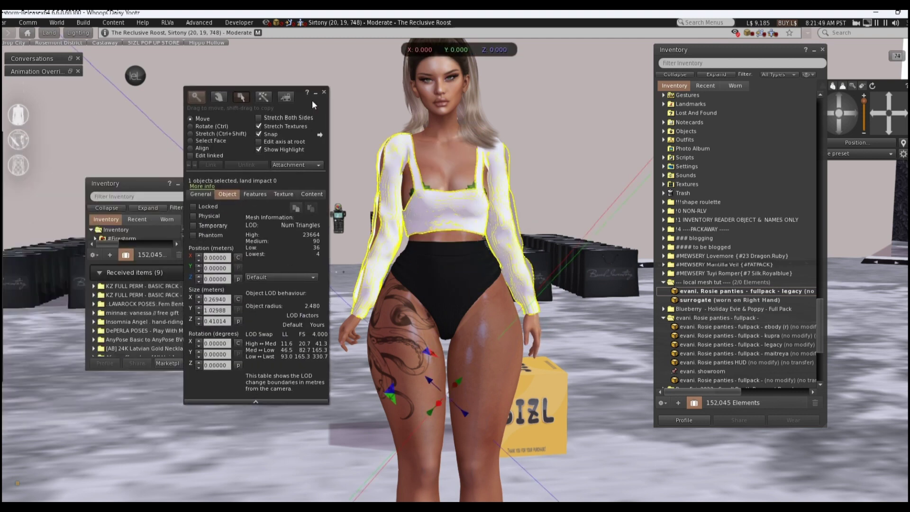
left_click(200, 195)
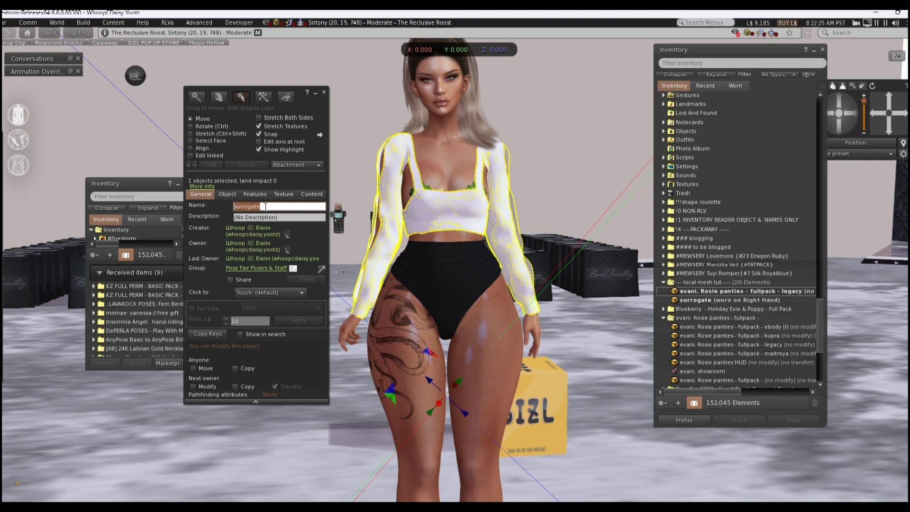
left_click(83, 22)
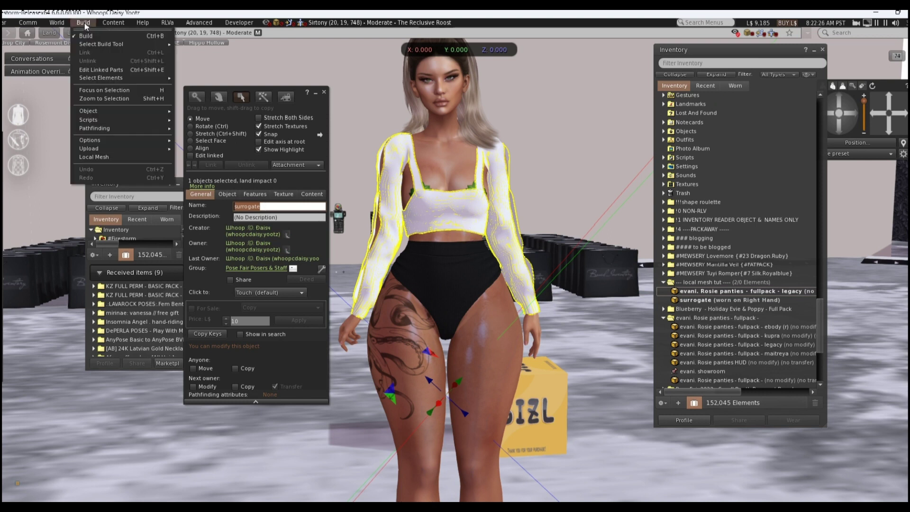
In Local Mesh, remove the old entry and re-add reemerge - legacy2.dae
left_click(97, 157)
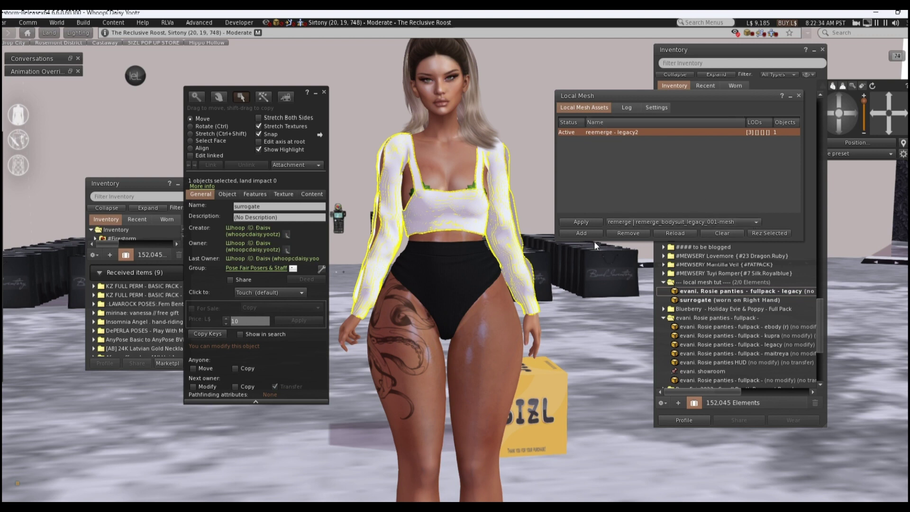
left_click(617, 235)
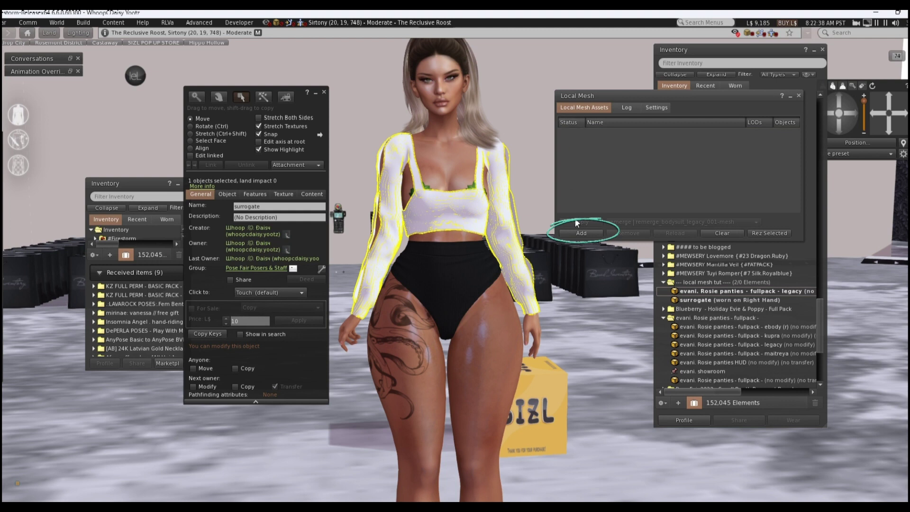
left_click(577, 233)
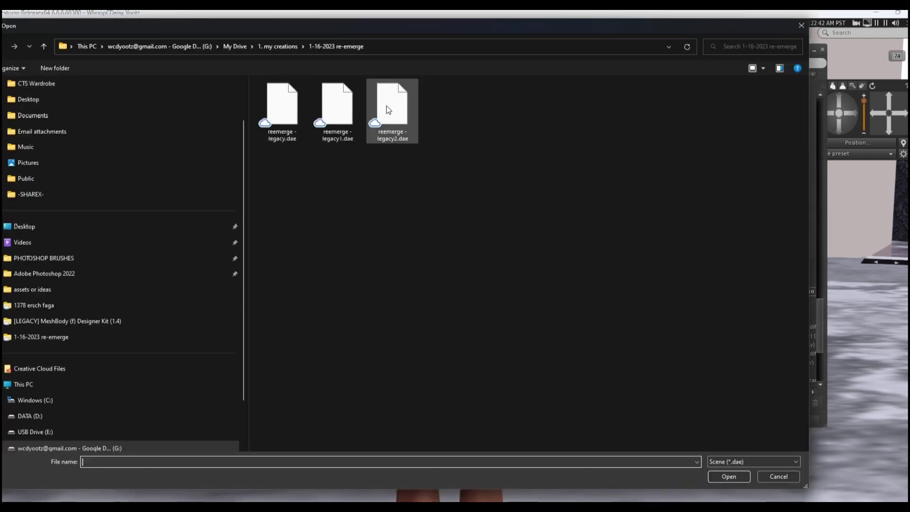
left_click(385, 106)
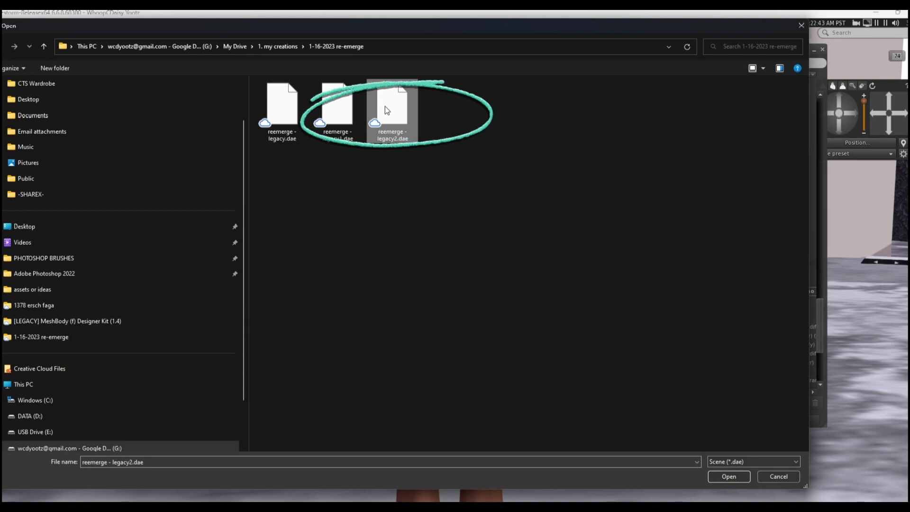
left_click(725, 476)
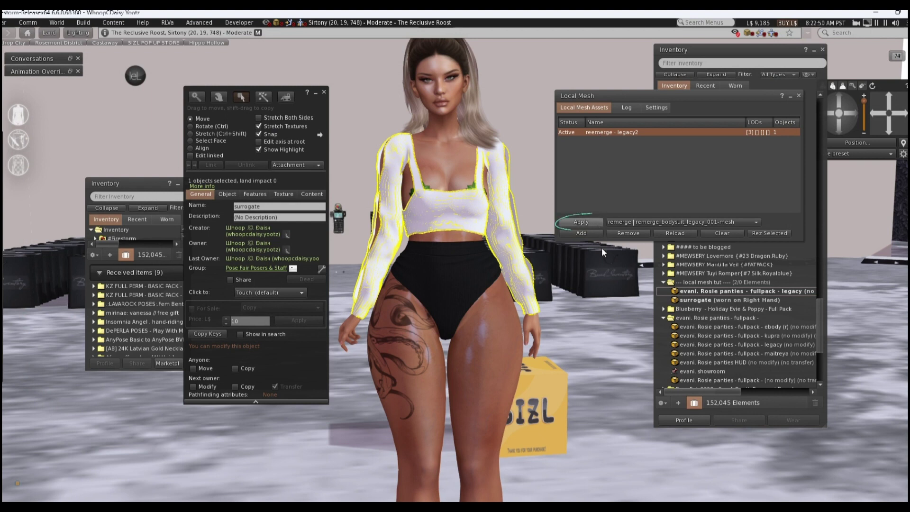
Apply the local bodysuit mesh to the surrogate attachment and close the edit and Local Mesh windows
left_click(585, 222)
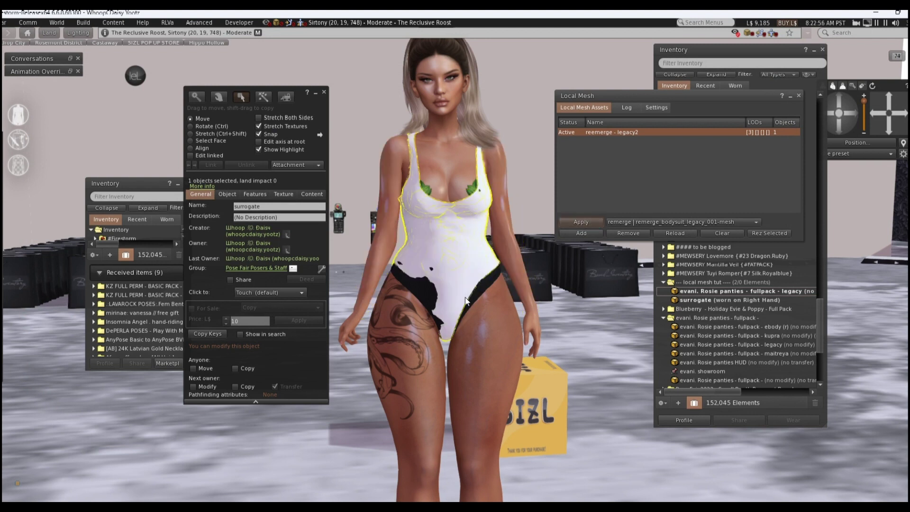
left_click(323, 91)
right_click(485, 286)
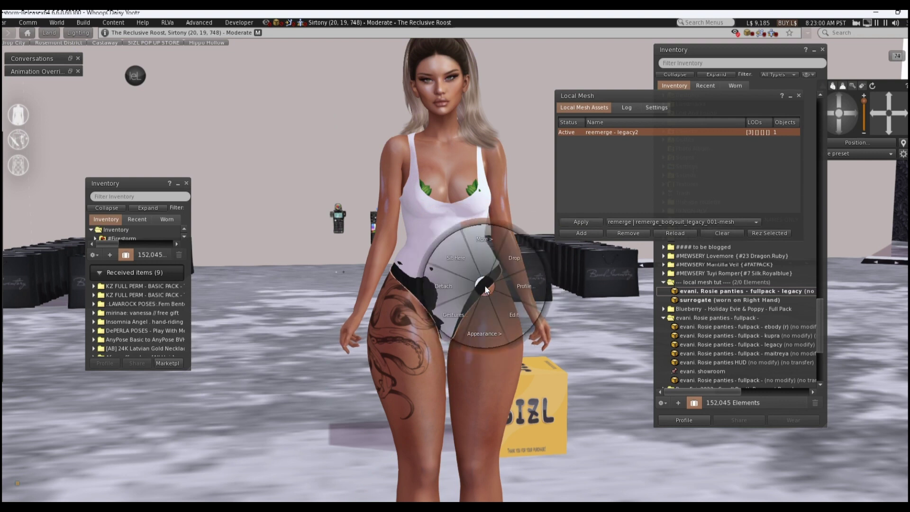
left_click(768, 119)
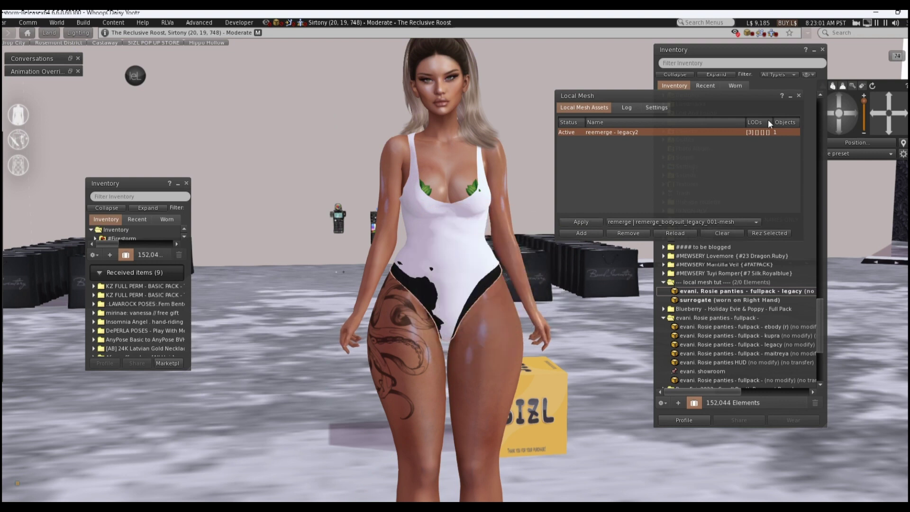
left_click(798, 95)
Zoom the camera out and back in to frame the avatar in her white bodysuit
mouse_move(471, 286)
left_mouse_down("alt")
mouse_move(530, 266)
mouse_move(639, 259)
mouse_move(458, 274)
left_mouse_up("alt")
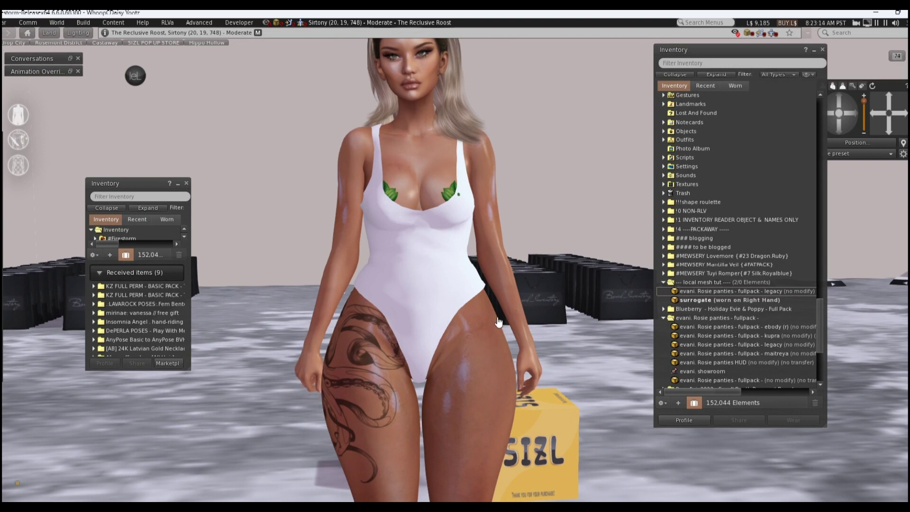
scroll(455, 320, "down", 3)
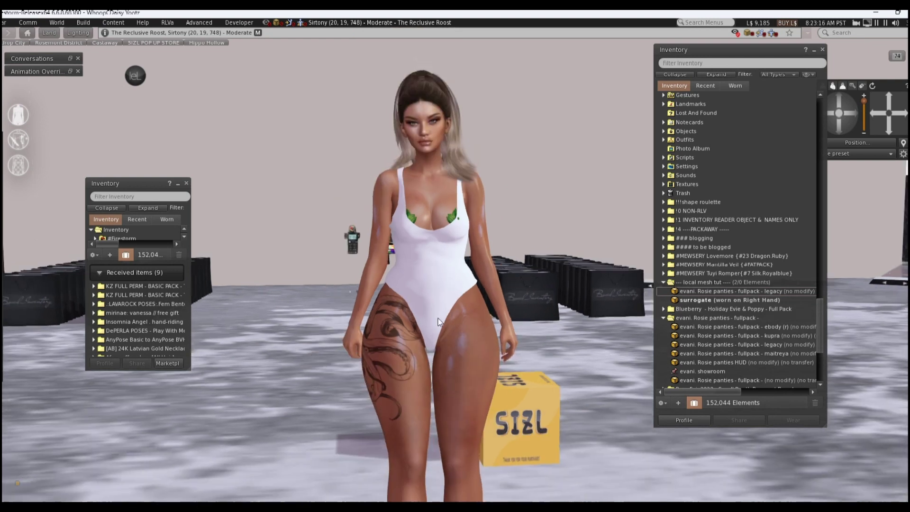
scroll(441, 298, "up", 2)
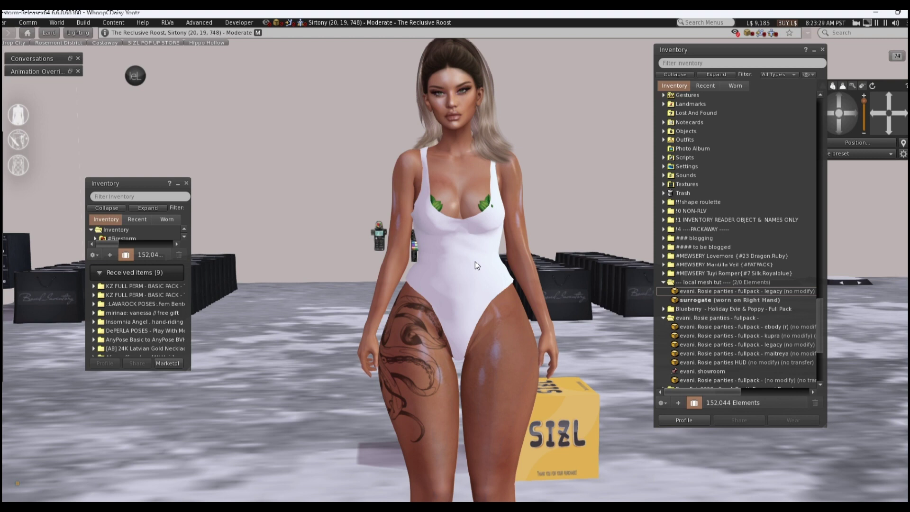
left_click(90, 22)
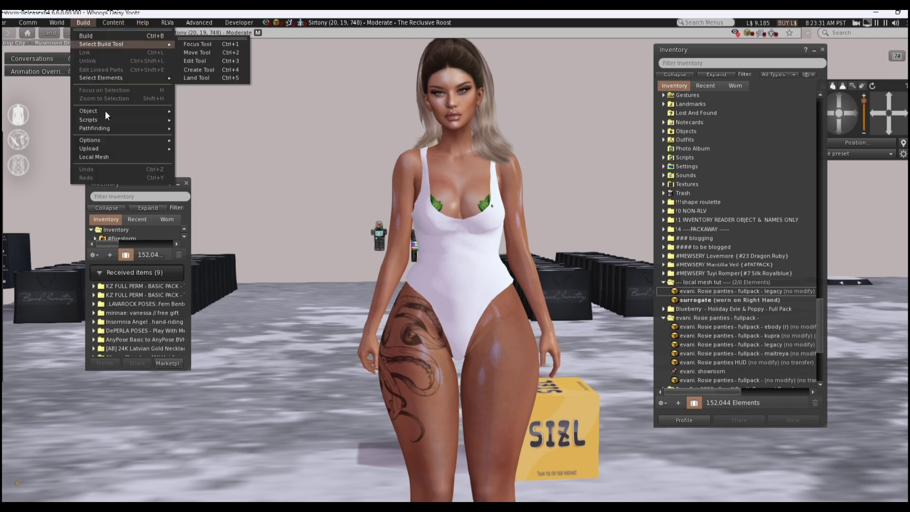
Reload reemerge - legacy2.dae in Local Mesh and rez it in-world
left_click(126, 155)
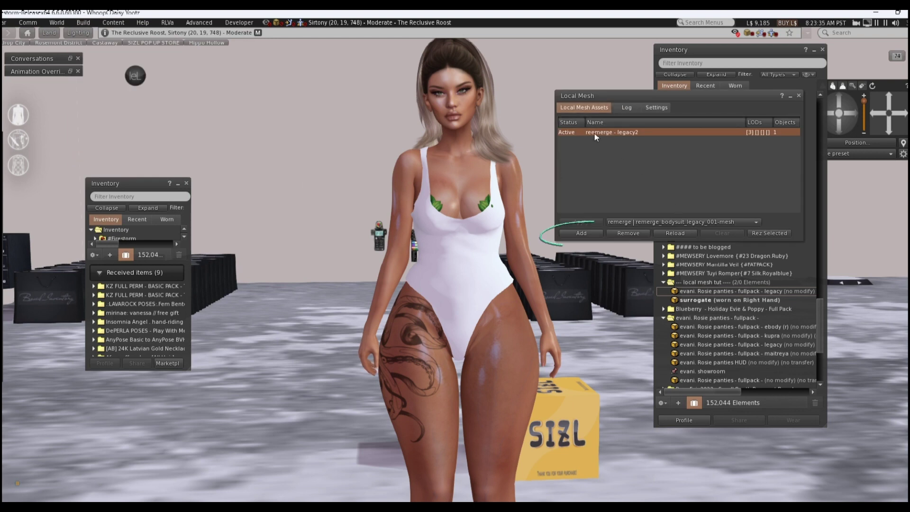
left_click(628, 233)
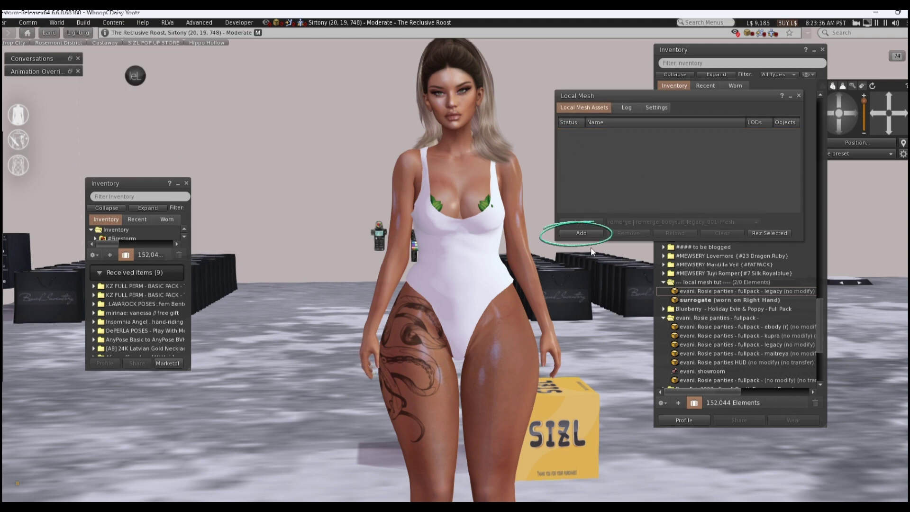
left_click(581, 232)
left_click(384, 113)
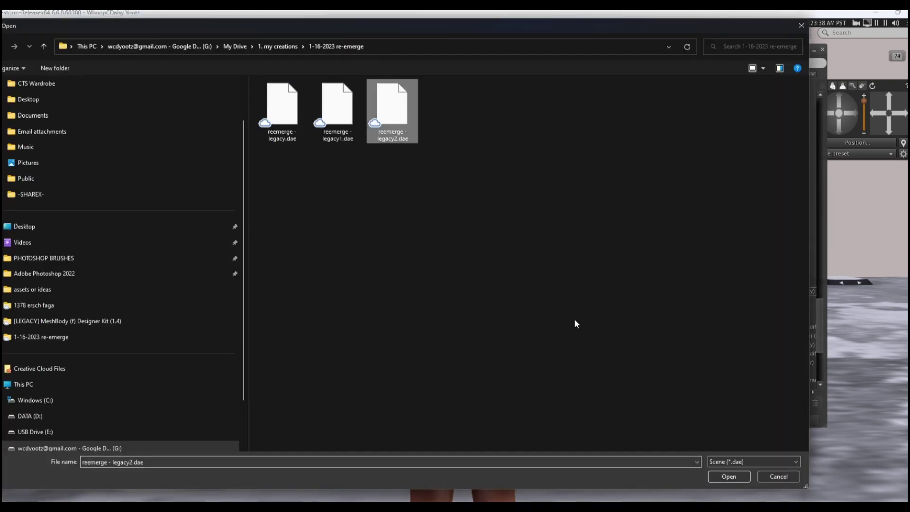
left_click(728, 476)
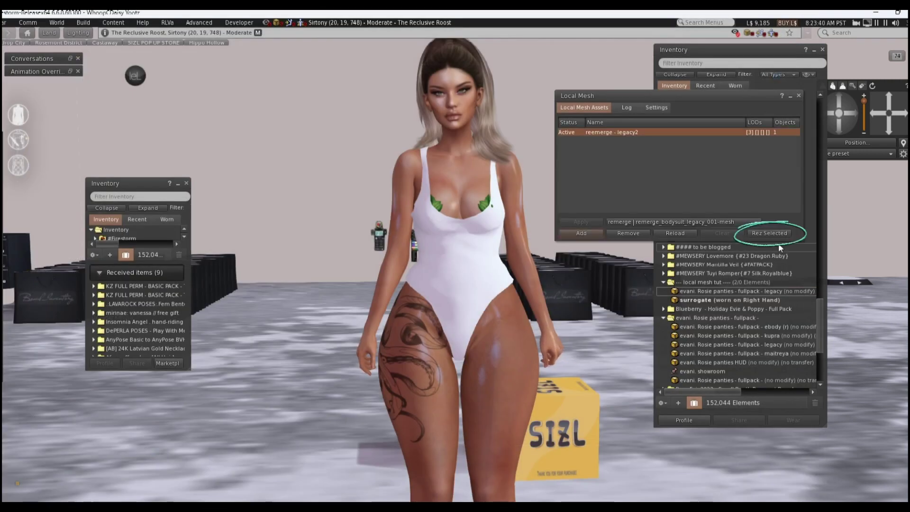
left_click(772, 233)
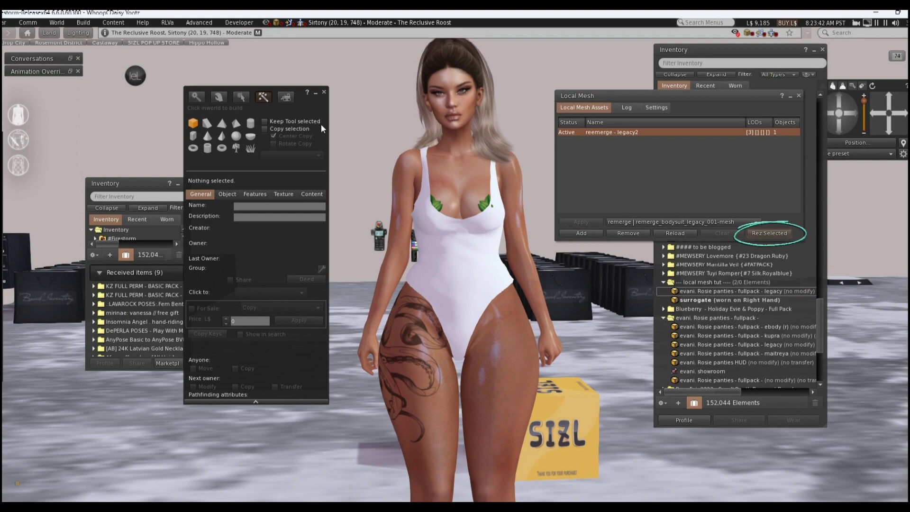
Place the rezzed bodysuit beside the avatar, raise it on Z and rotate it to 188°
left_click_drag(316, 110, 200, 183)
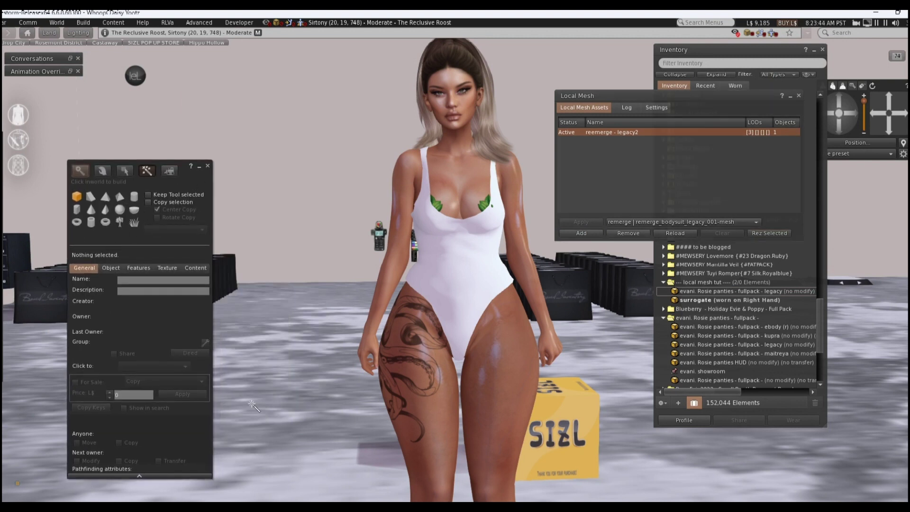
left_click(311, 465)
left_click_drag(312, 402, 314, 280)
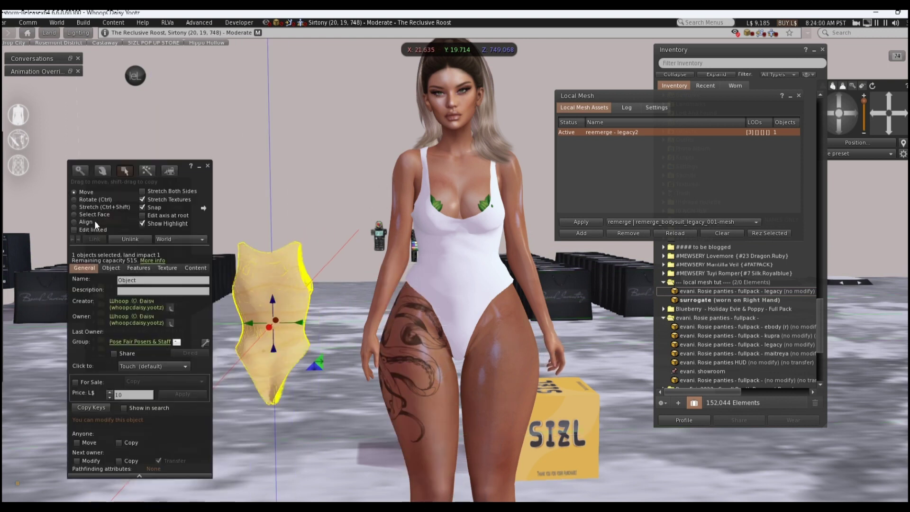
left_click(73, 200)
left_click_drag(240, 333, 331, 320)
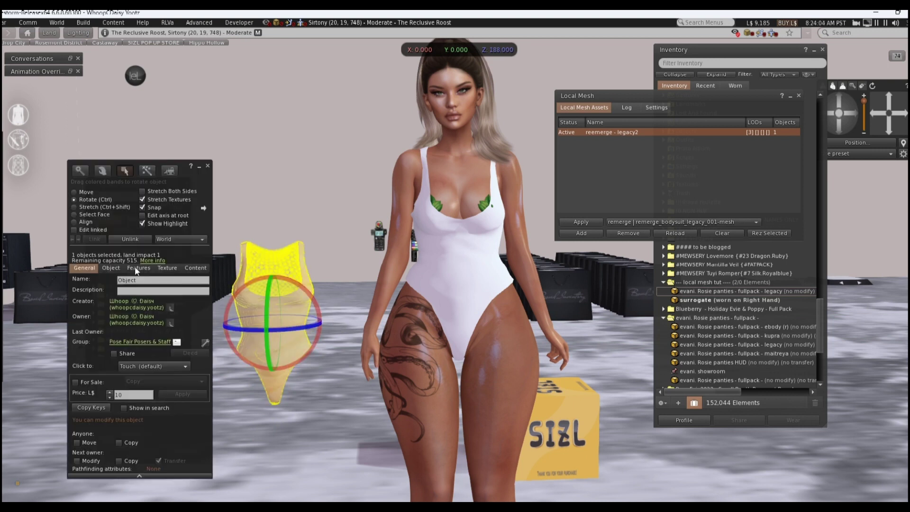
left_click(167, 268)
left_click(88, 338)
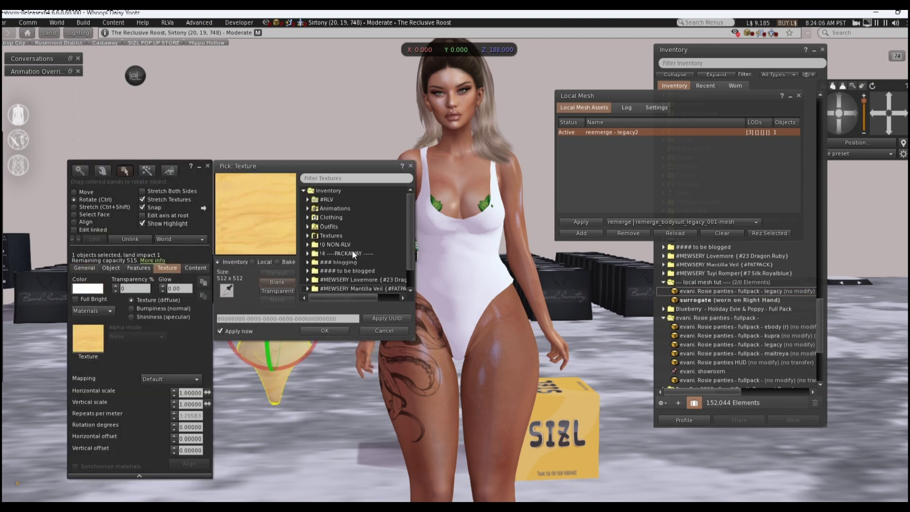
Apply the Blank white texture to the rezzed bodysuit and orbit to check it
left_click(275, 282)
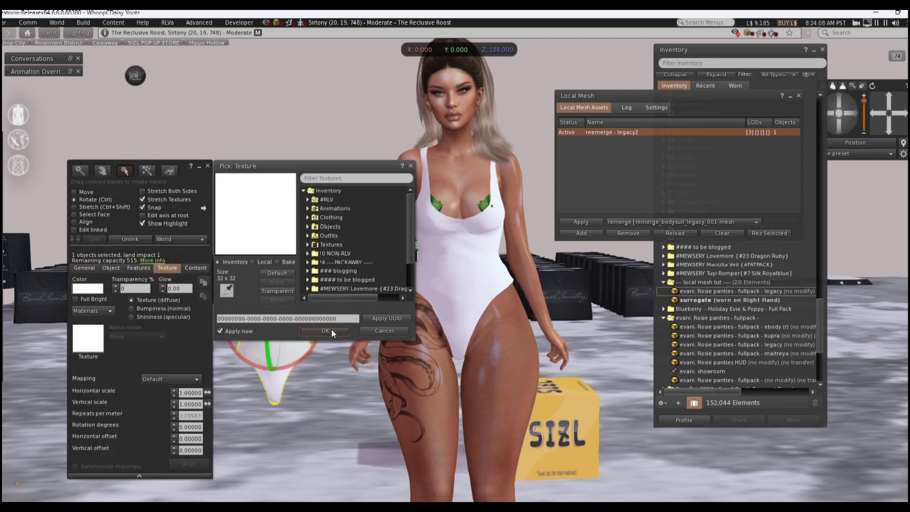
left_click(331, 330)
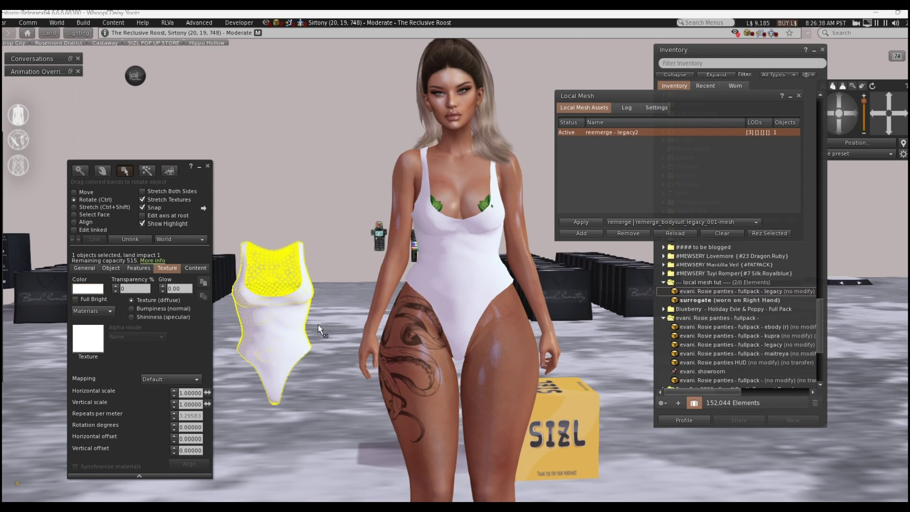
left_click_drag(470, 396, 487, 396, "alt")
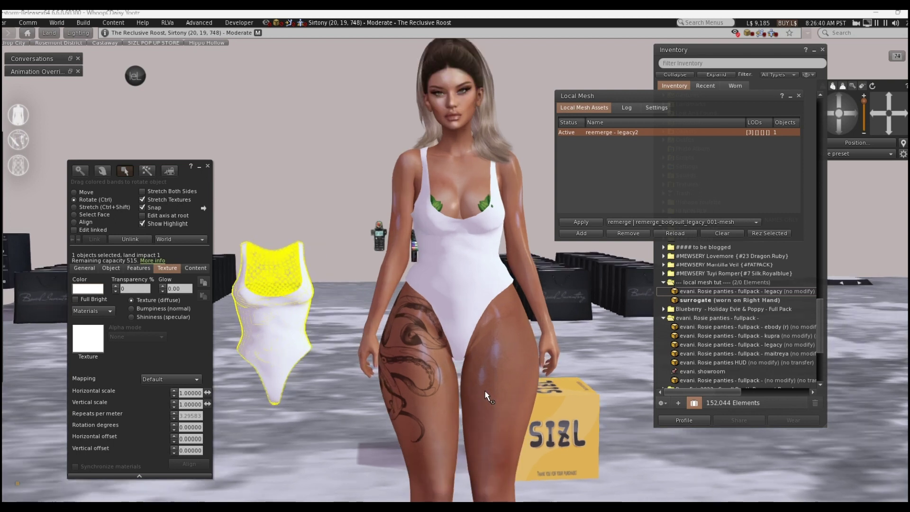